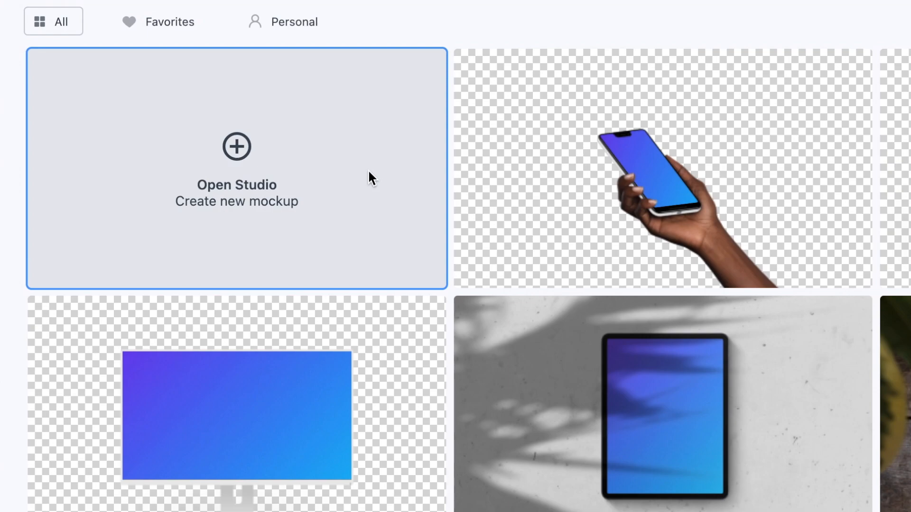
# Create a new mockup in the studio using the iPhone 12 as its device
pyautogui.click(370, 179)
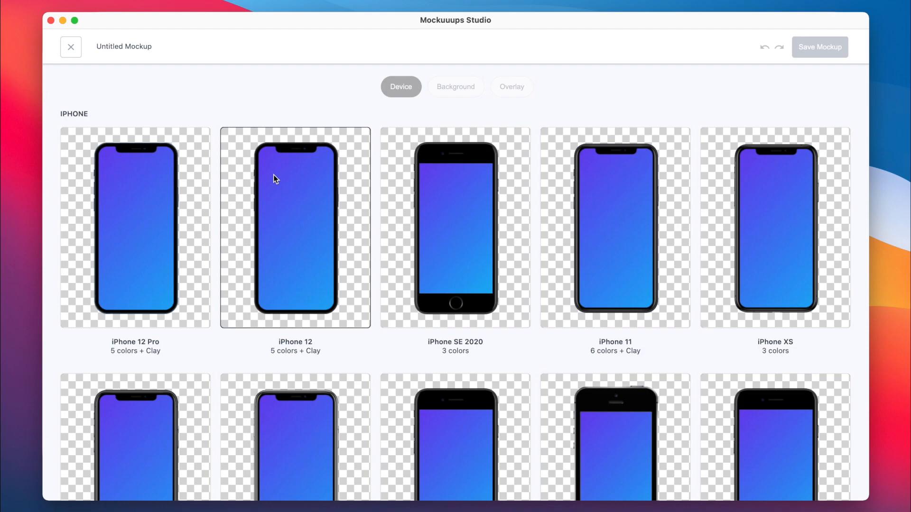
pyautogui.scroll(-5, 274, 175)
pyautogui.scroll(-9, 273, 176)
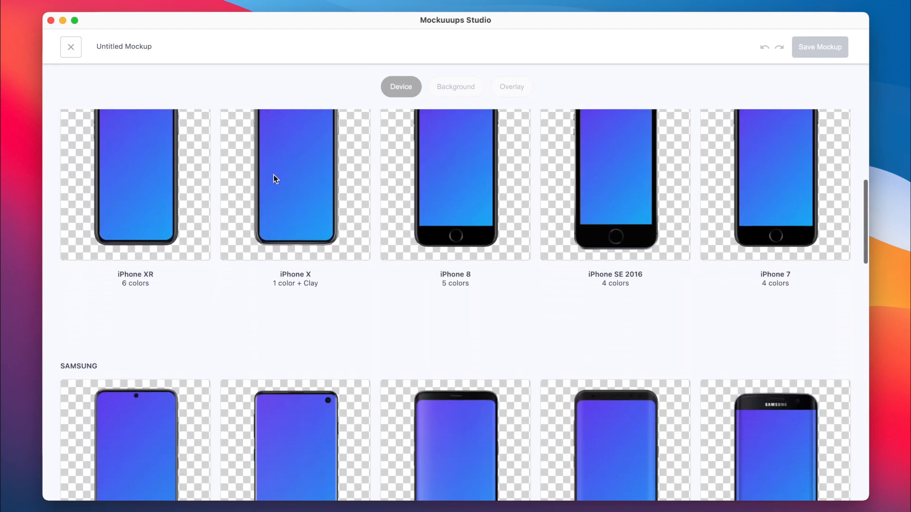
pyautogui.scroll(-13, 273, 175)
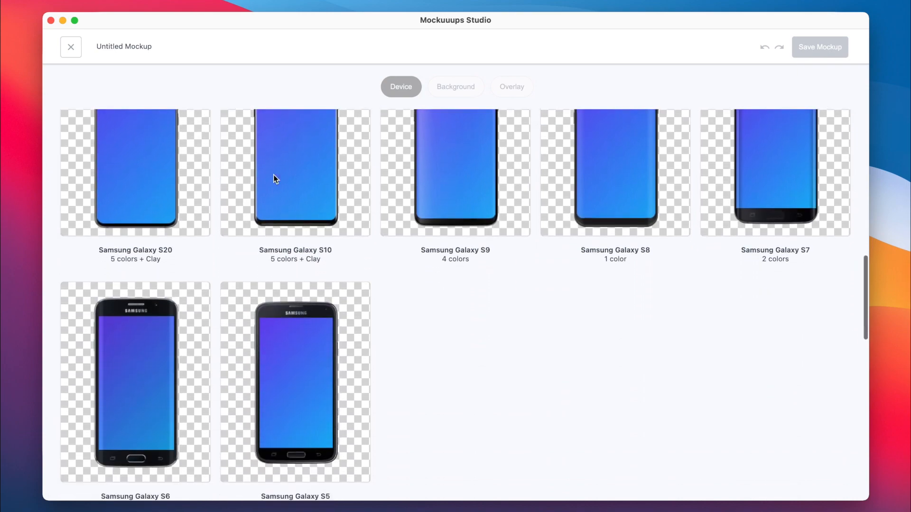
pyautogui.scroll(-2, 273, 177)
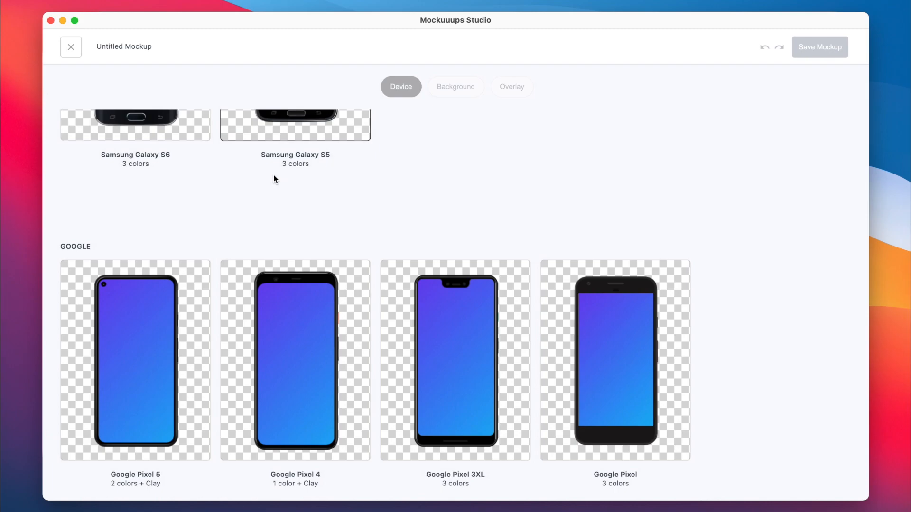
pyautogui.scroll(15, 274, 174)
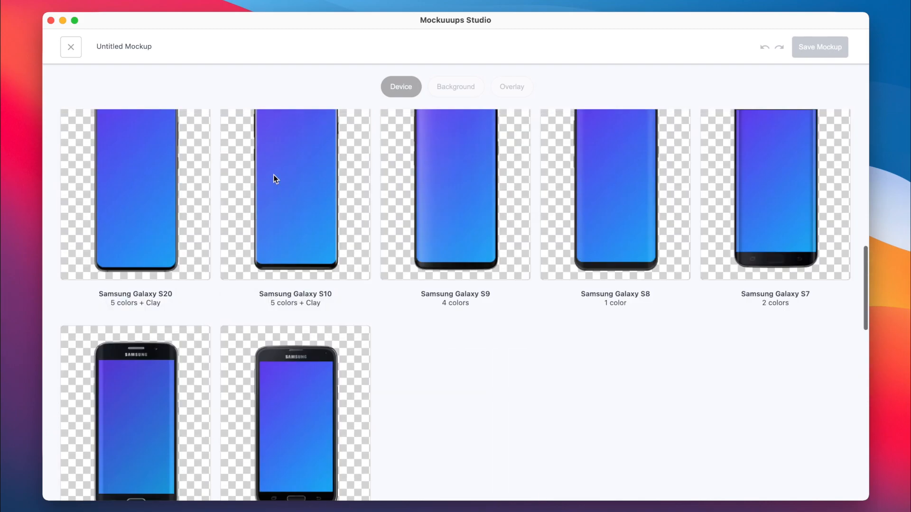
pyautogui.click(273, 174)
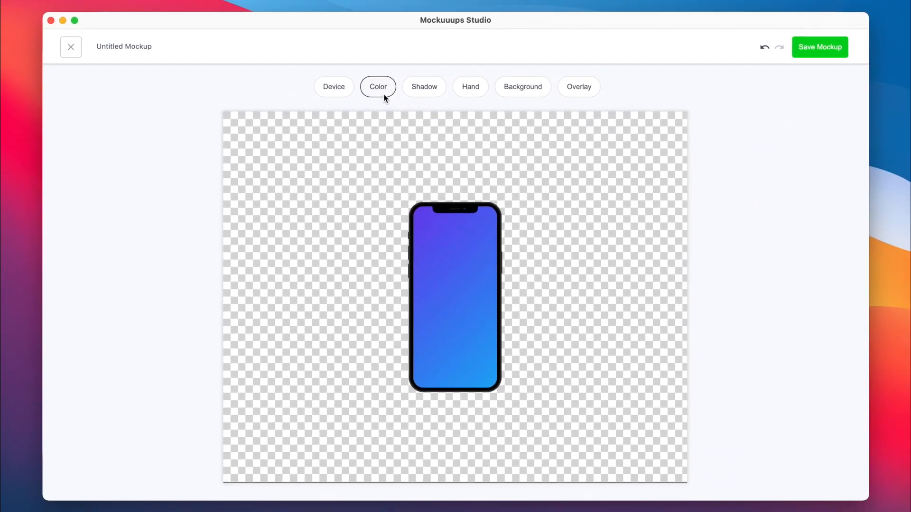
# Try photorealistic, clay and shape colors on the iPhone 12, including Blue, Whale Shark and White, and return it to photorealistic Black
pyautogui.click(386, 98)
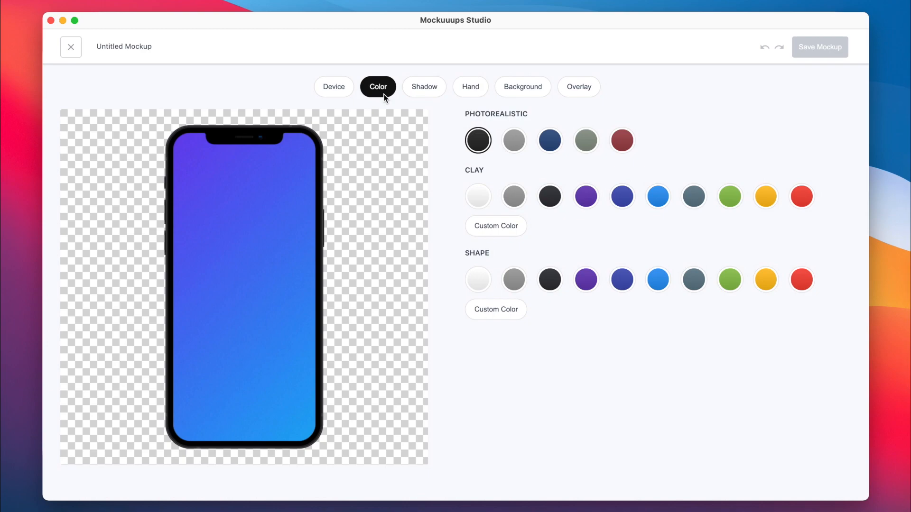
pyautogui.click(513, 137)
pyautogui.click(558, 138)
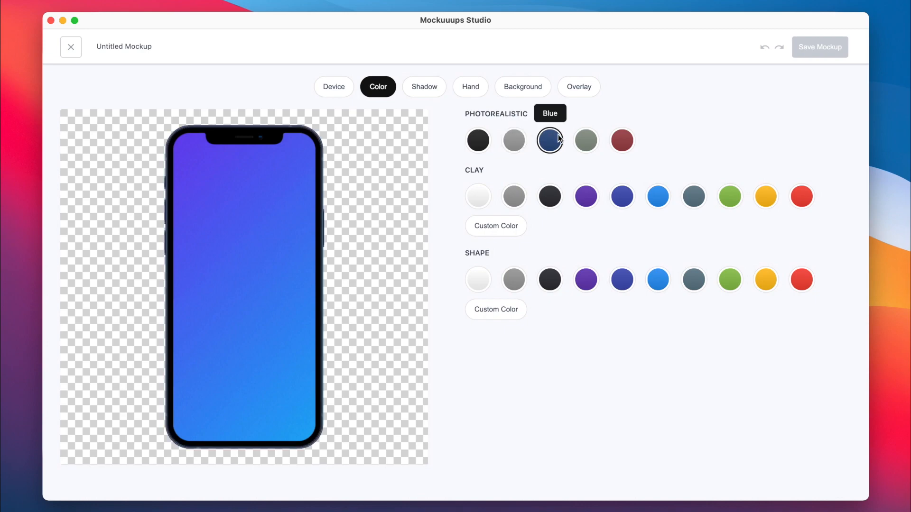
pyautogui.click(693, 197)
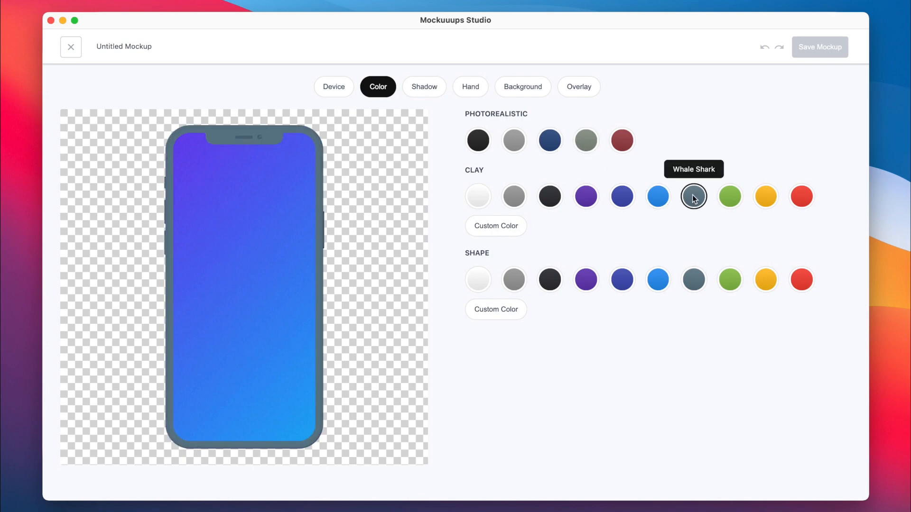
pyautogui.click(658, 201)
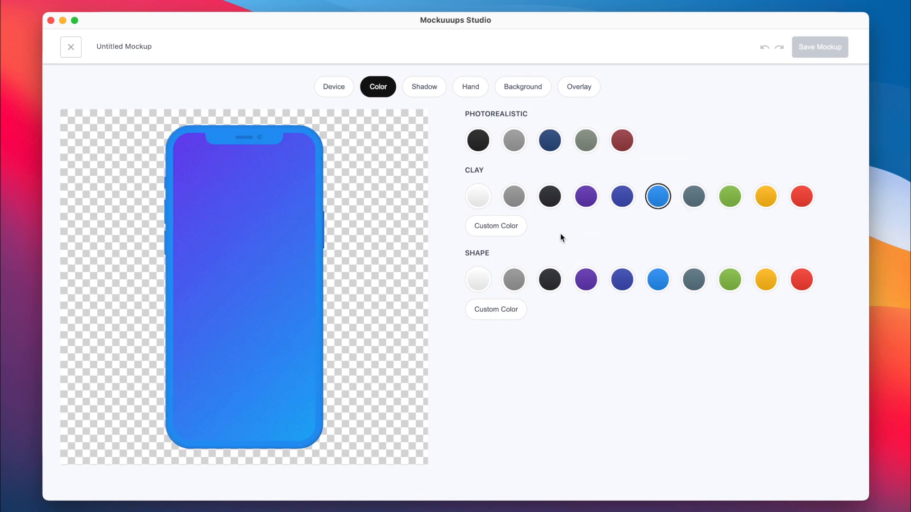
pyautogui.click(480, 278)
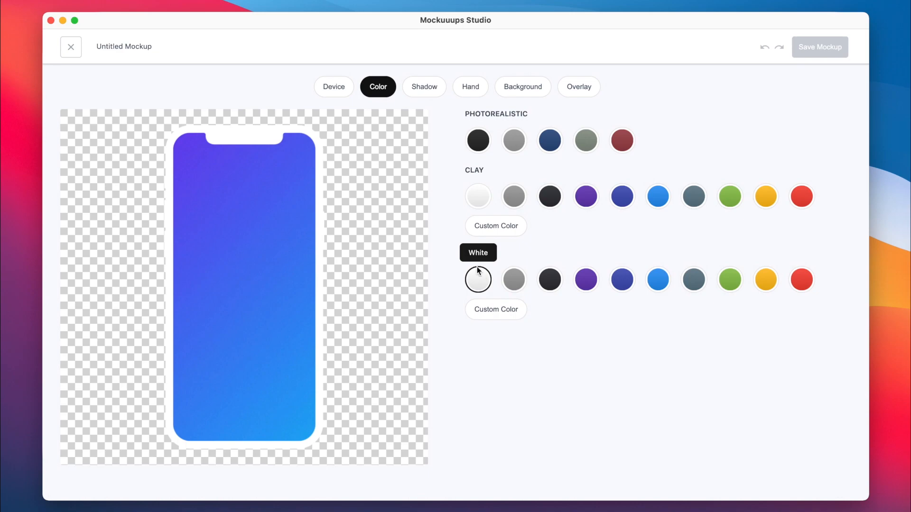
pyautogui.click(478, 140)
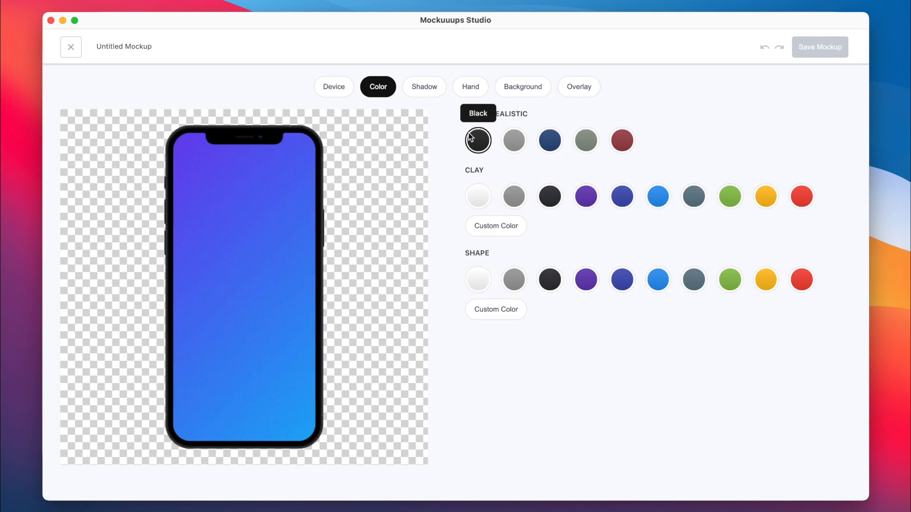
# Try a solid Green Sheen background and open its custom color picker
pyautogui.click(522, 89)
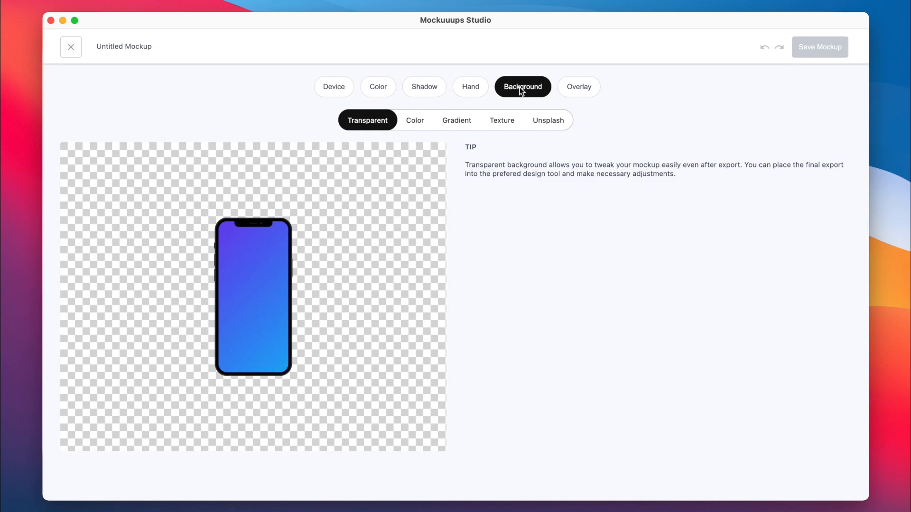
pyautogui.click(411, 121)
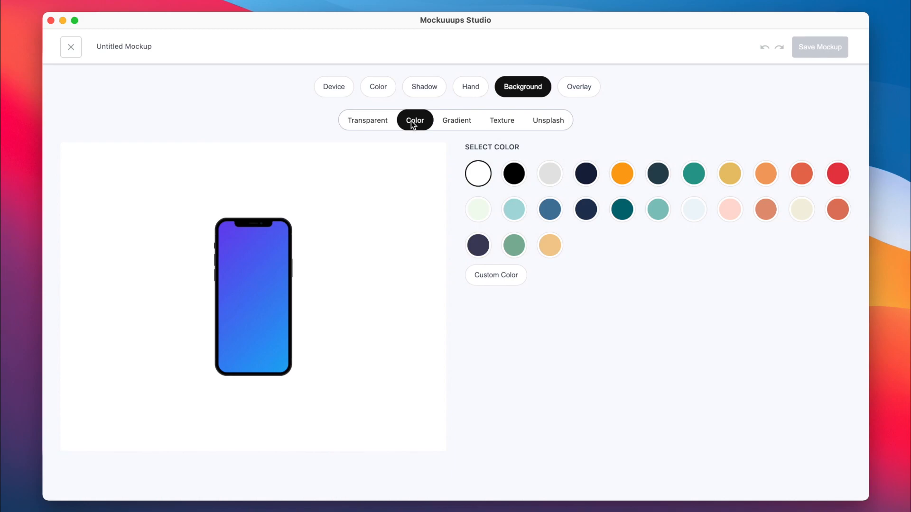
pyautogui.click(517, 244)
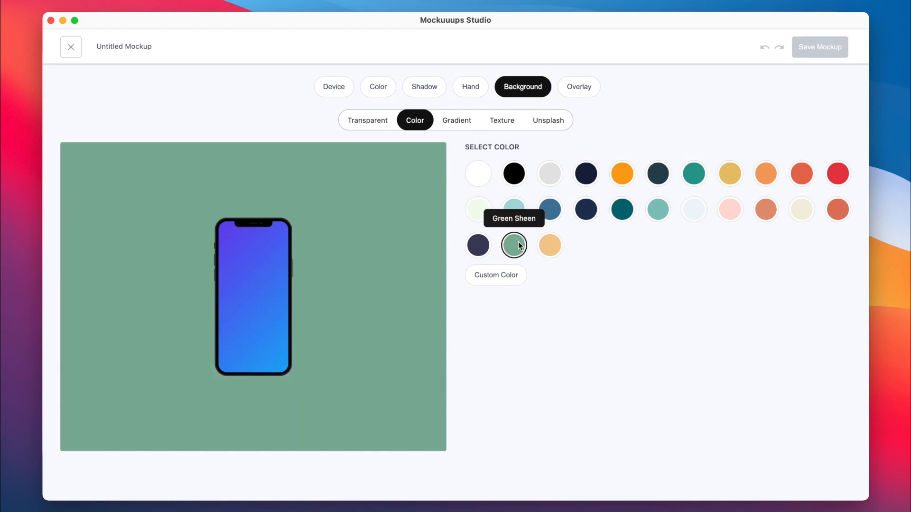
pyautogui.click(505, 275)
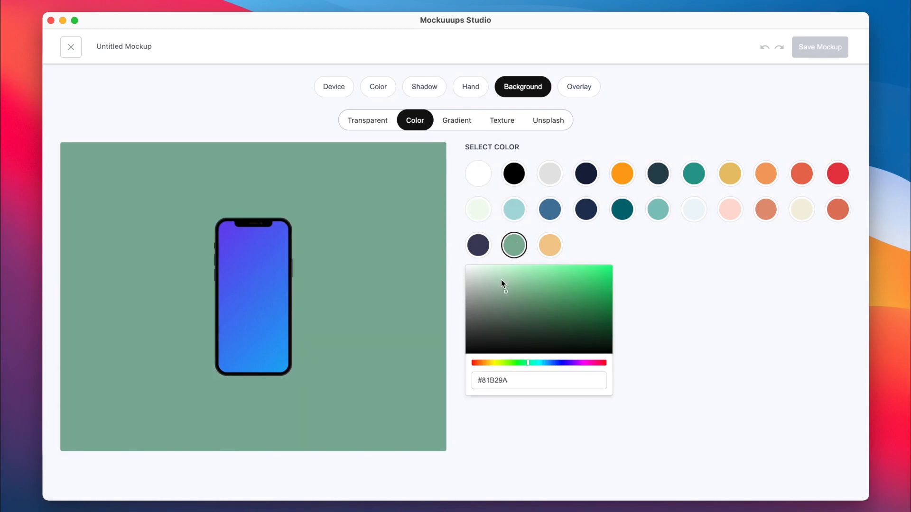
# Apply the Vicious Stance gradient as the background and give the phone a Floating shadow
pyautogui.click(459, 122)
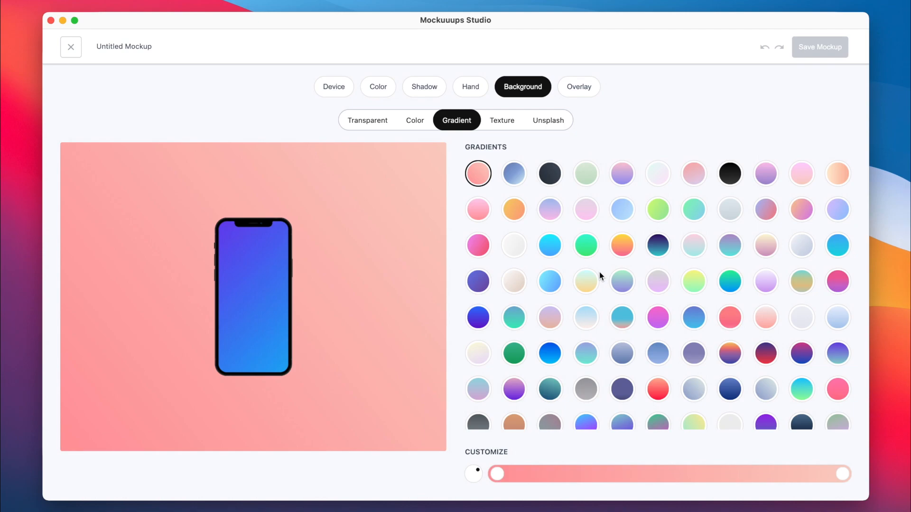
pyautogui.scroll(-5, 599, 272)
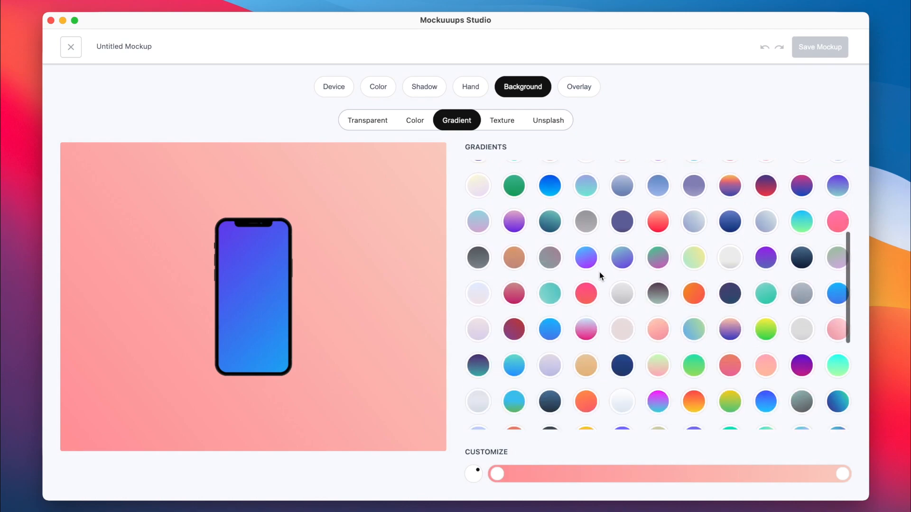
pyautogui.scroll(5, 599, 272)
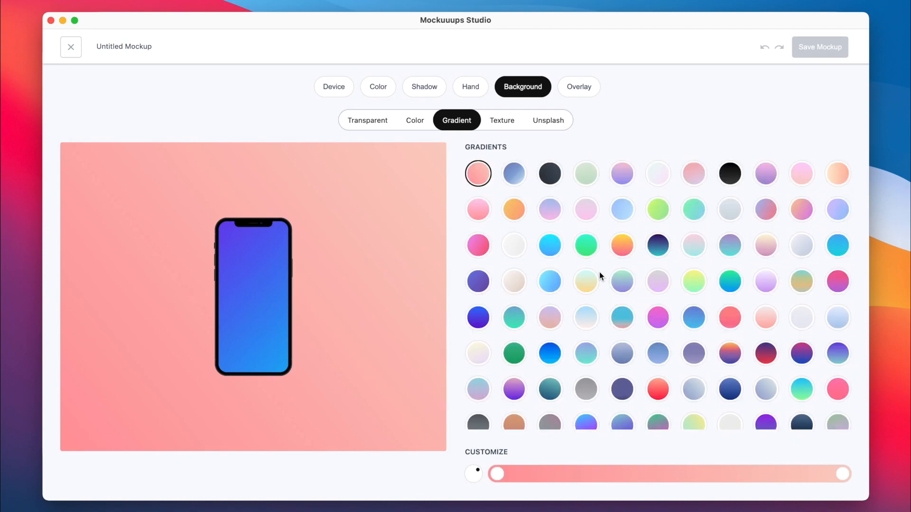
pyautogui.click(554, 177)
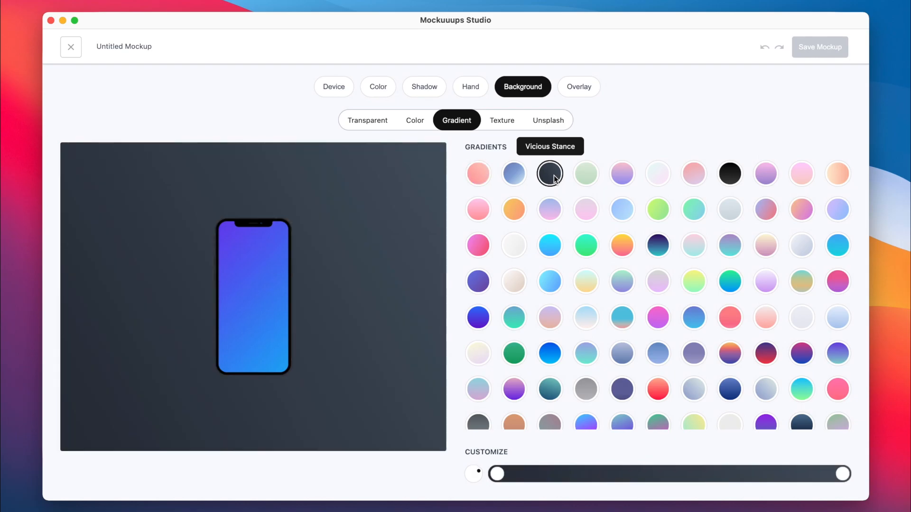
pyautogui.click(429, 89)
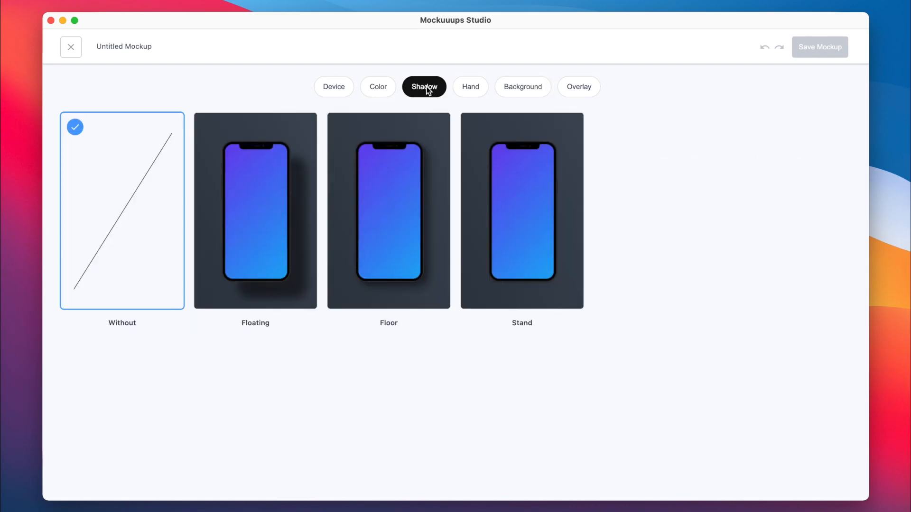
pyautogui.click(283, 182)
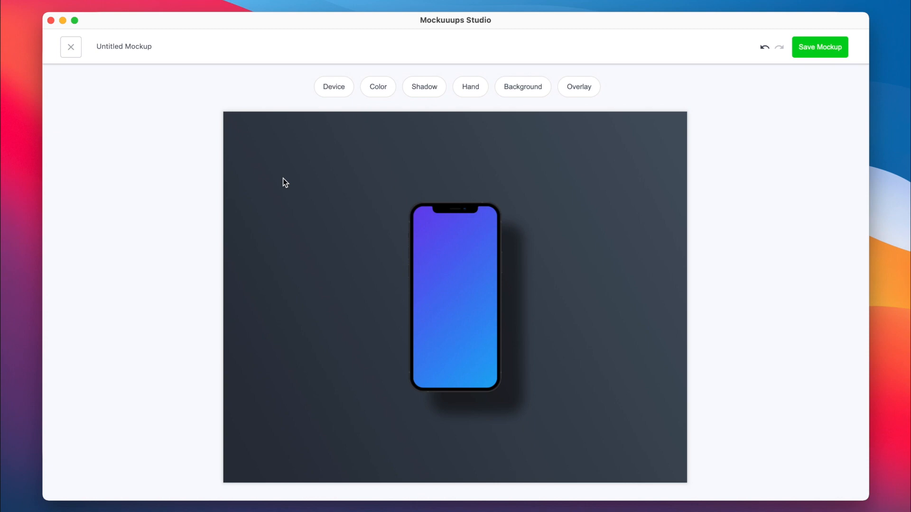
# Compare the hand variants and add a female, younger, Black hand holding the phone in the Front pose
pyautogui.click(466, 92)
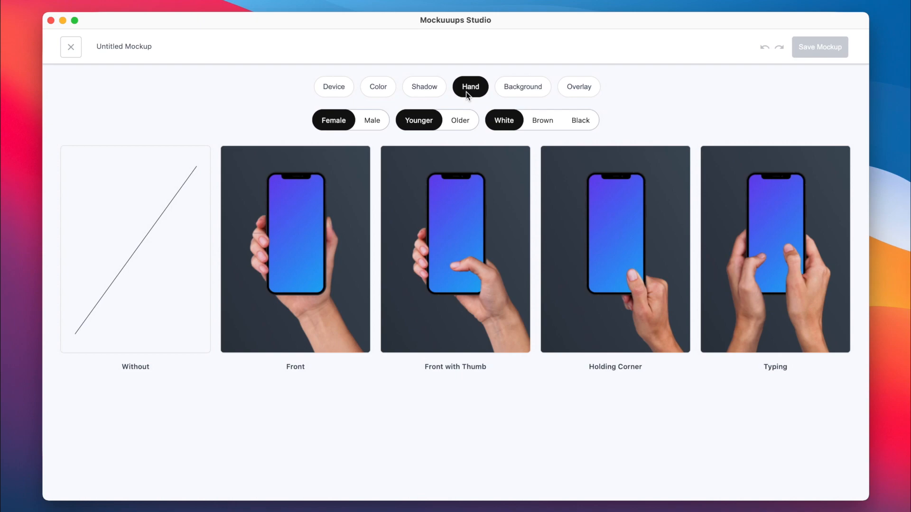
pyautogui.click(375, 120)
pyautogui.click(339, 119)
pyautogui.click(458, 122)
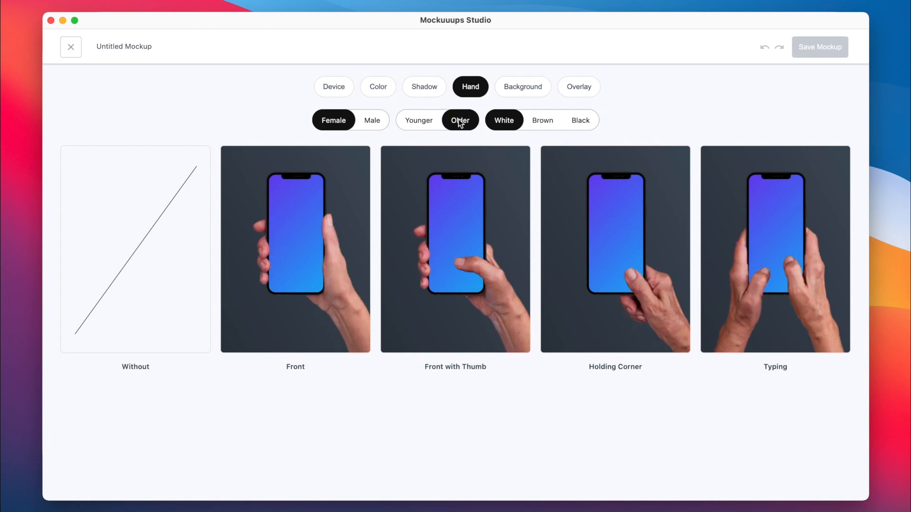
pyautogui.click(421, 124)
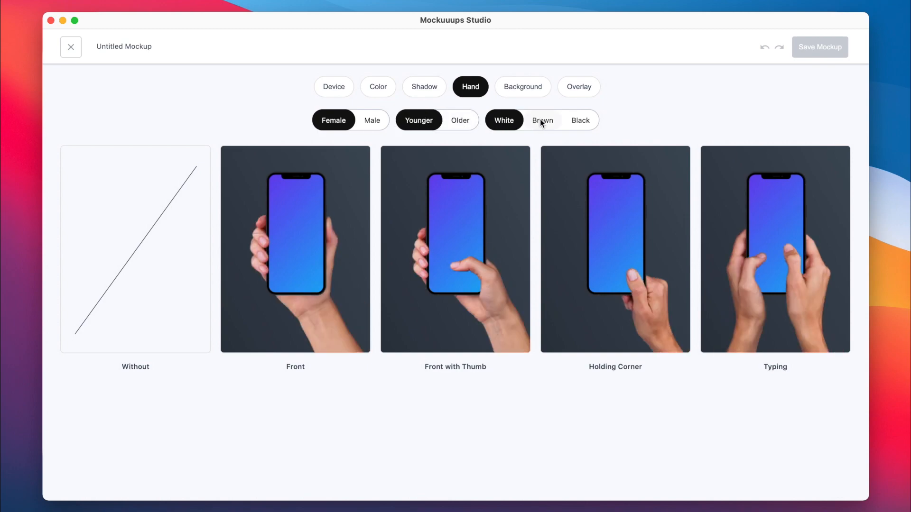
pyautogui.click(542, 122)
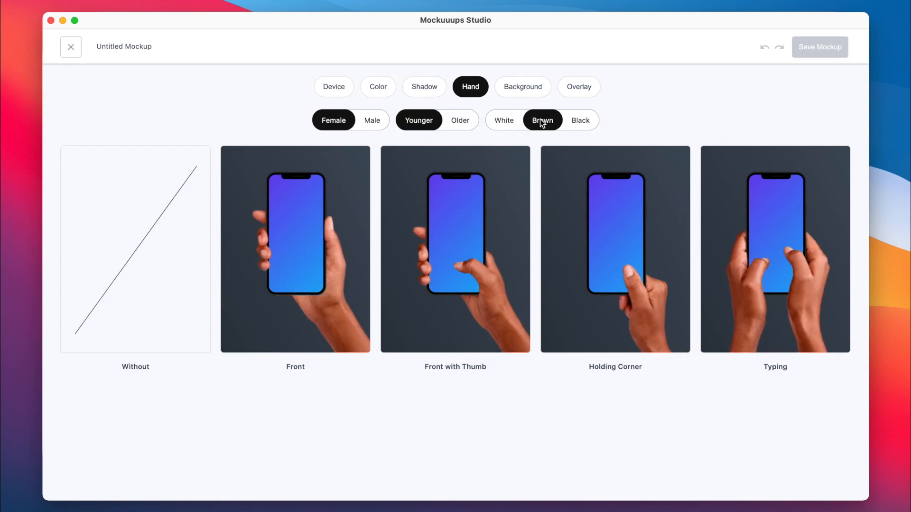
pyautogui.click(586, 123)
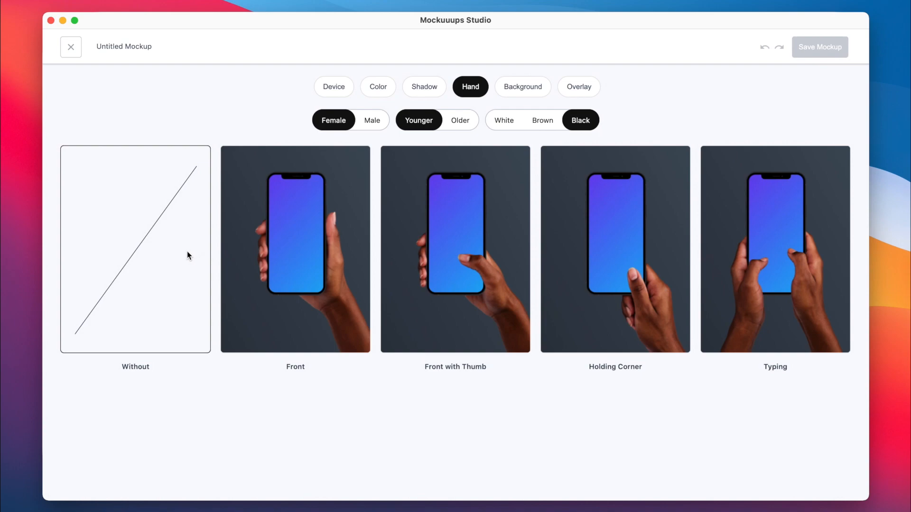
pyautogui.click(289, 258)
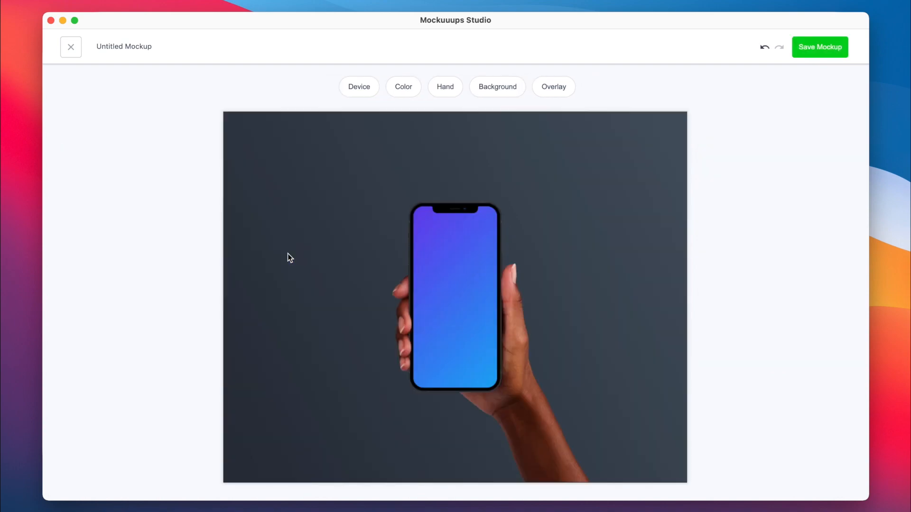
# Examine the texture backgrounds and the categories available for filtering them
pyautogui.click(501, 93)
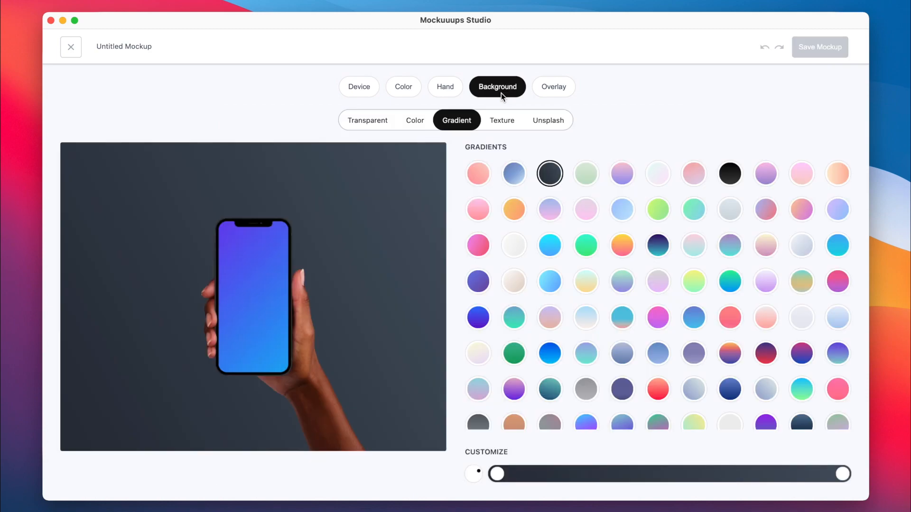
pyautogui.click(504, 124)
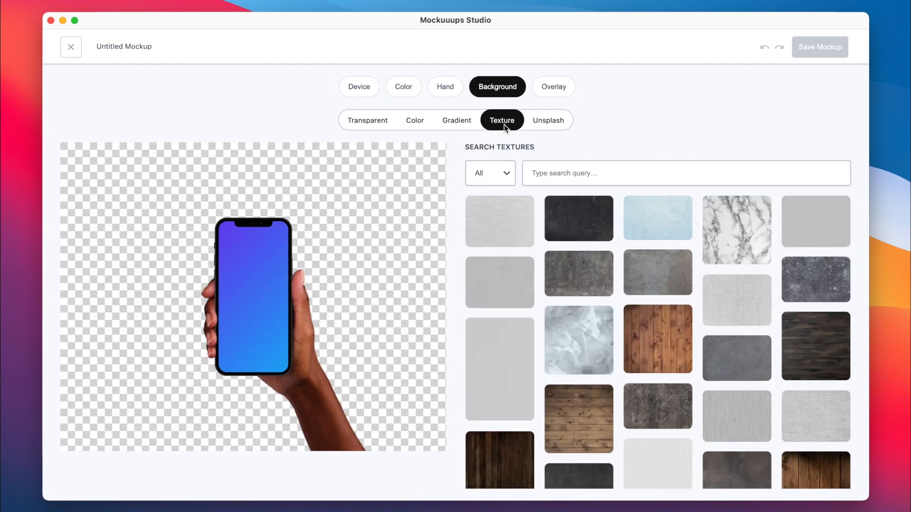
pyautogui.click(505, 172)
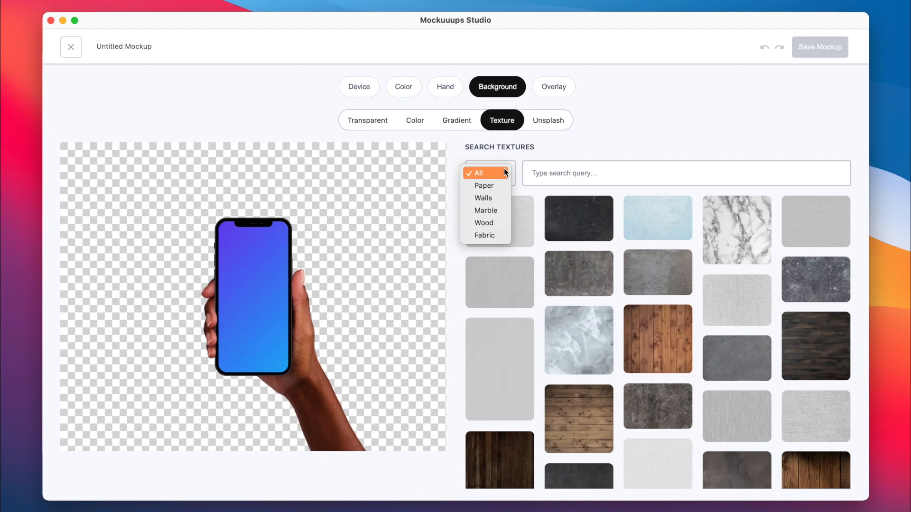
pyautogui.click(546, 120)
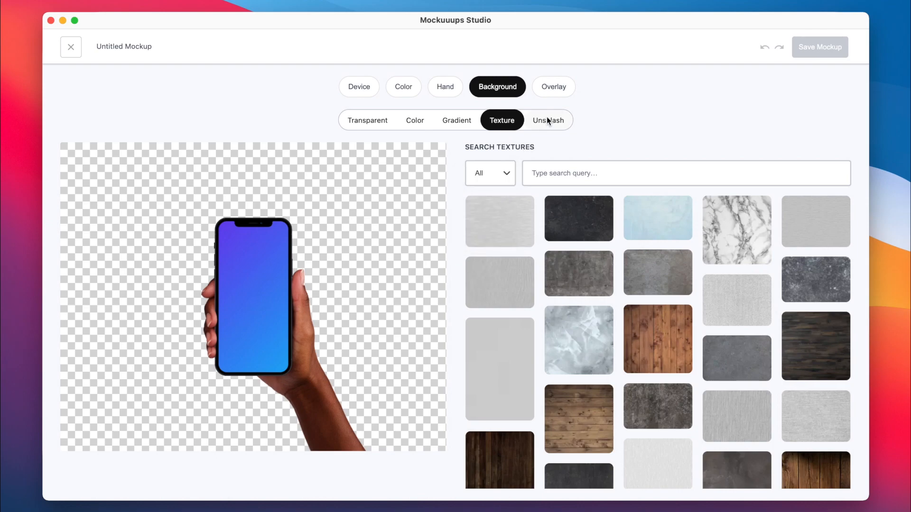
# Search the Unsplash stock photos for "wall" and apply the white-and-blue painted wall photo as the mockup background
pyautogui.click(548, 120)
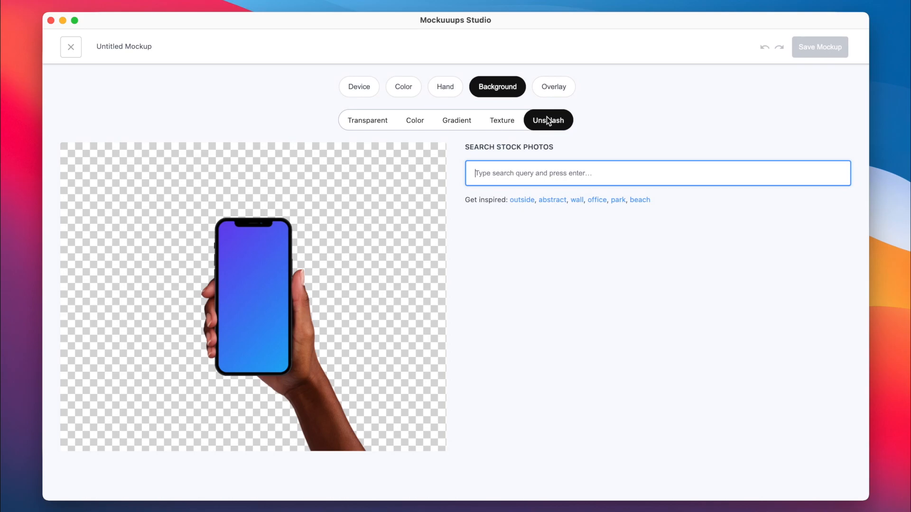
pyautogui.write('wall')
pyautogui.press('Return')
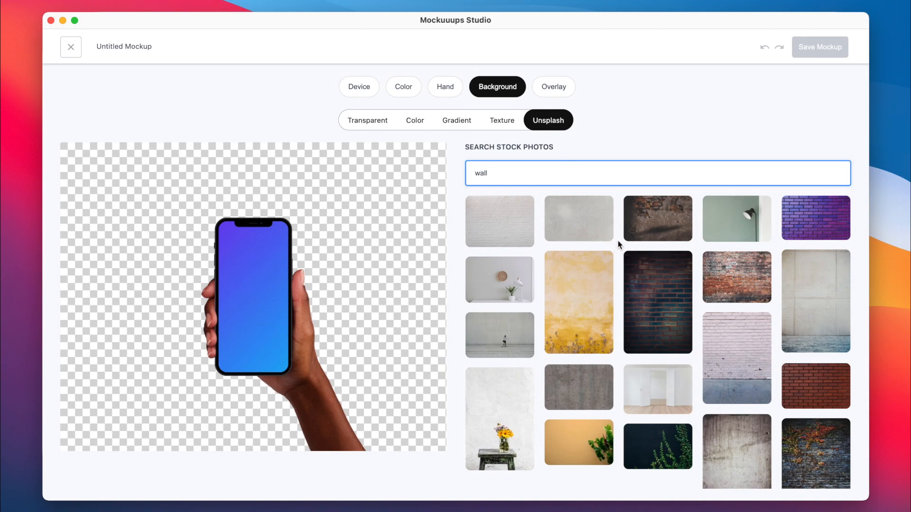
pyautogui.scroll(-3, 618, 242)
pyautogui.click(656, 450)
pyautogui.scroll(-10, 656, 449)
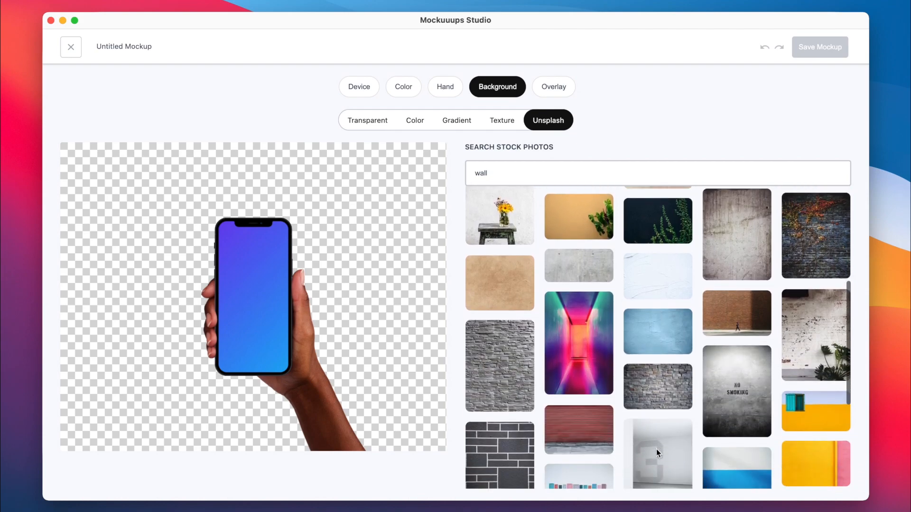
pyautogui.click(711, 272)
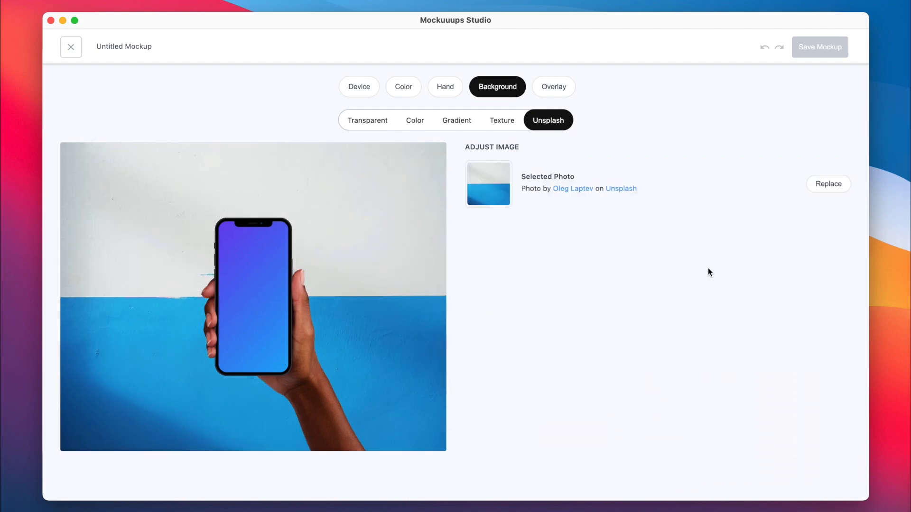
# Browse the Highlight overlays and apply the soft window-light overlay from the middle of the third row
pyautogui.click(555, 91)
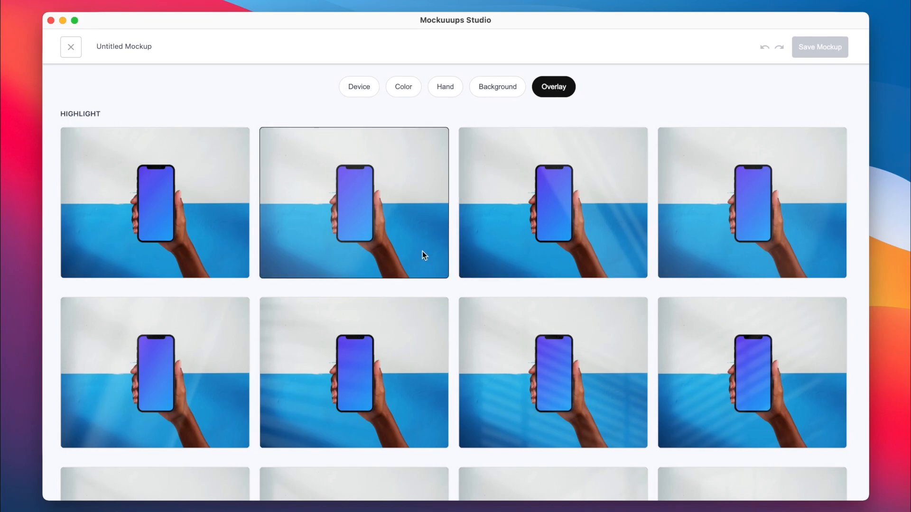
pyautogui.scroll(-1, 366, 332)
pyautogui.scroll(-5, 366, 331)
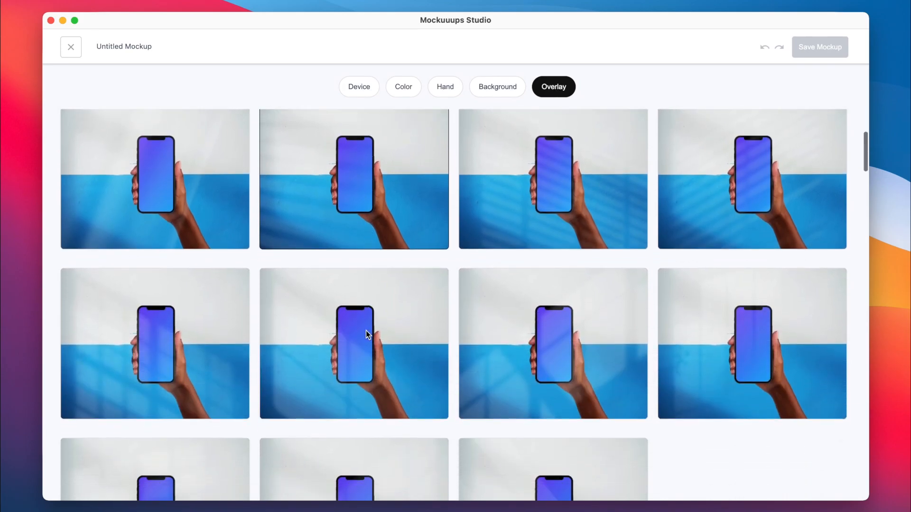
pyautogui.click(366, 331)
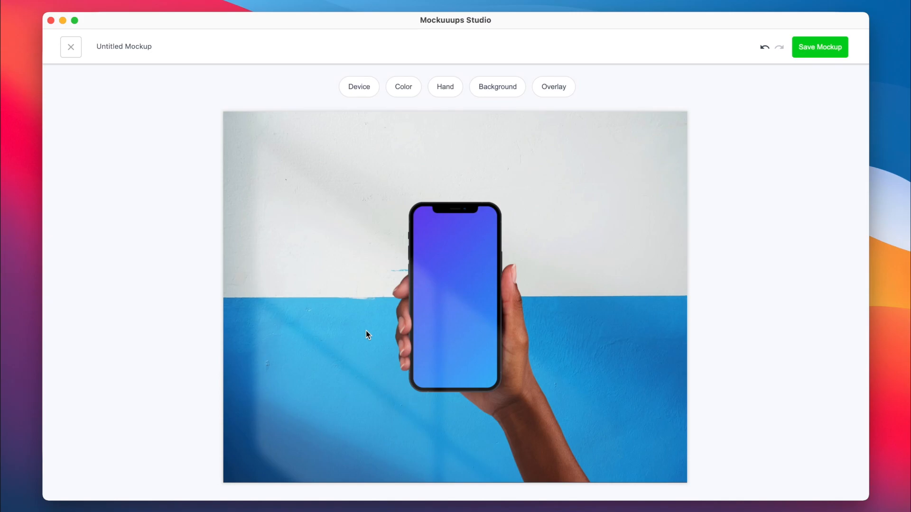
# Try the Google Pixel 5 as the mockup's device and undo the device change
pyautogui.click(373, 93)
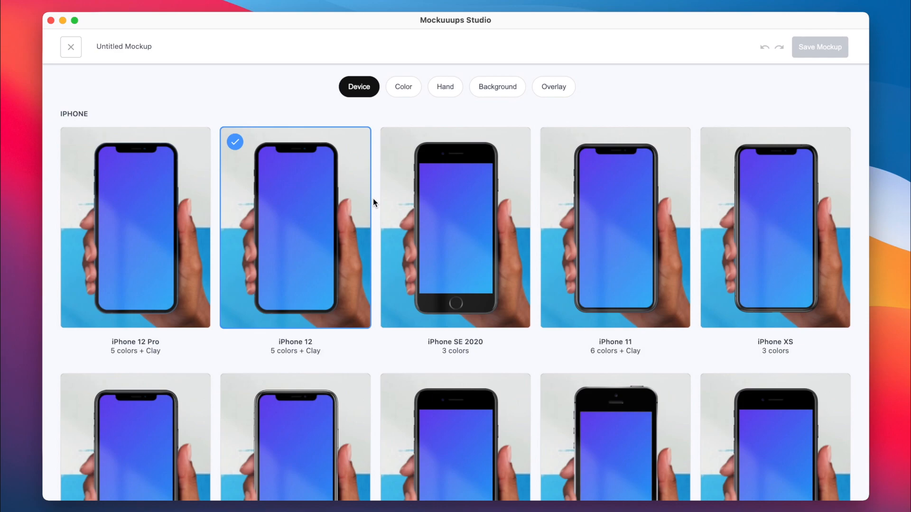
pyautogui.scroll(-6, 374, 201)
pyautogui.scroll(-12, 374, 201)
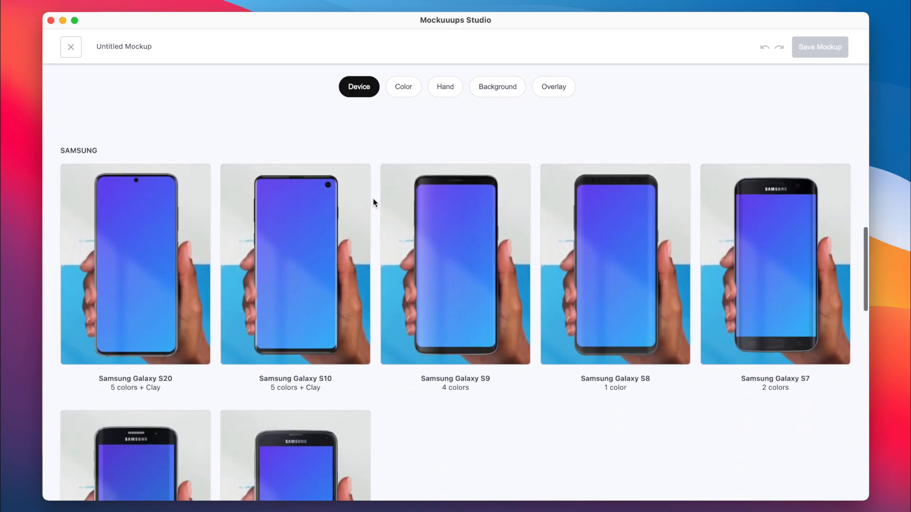
pyautogui.scroll(-3, 373, 198)
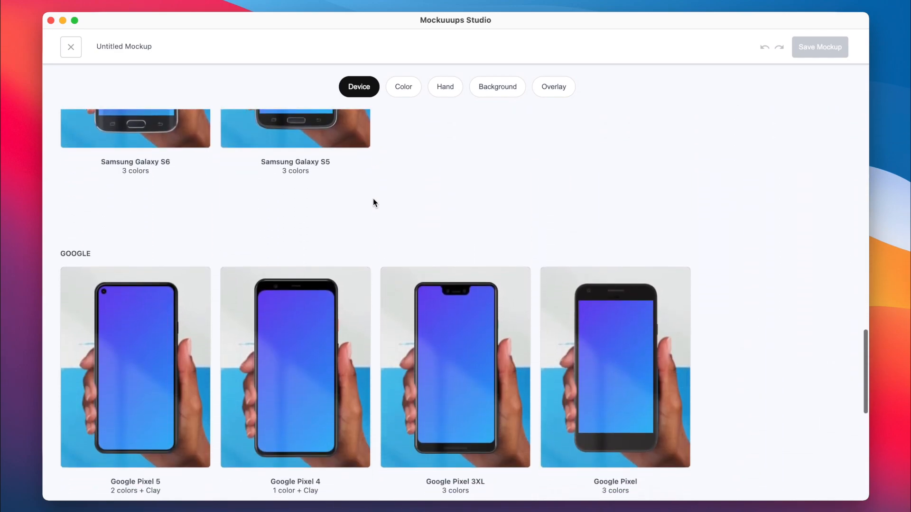
pyautogui.click(156, 376)
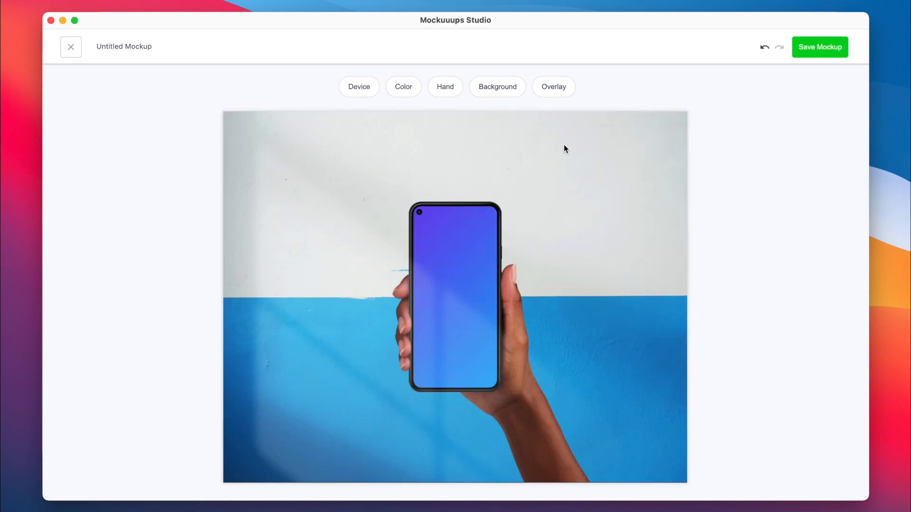
pyautogui.click(764, 47)
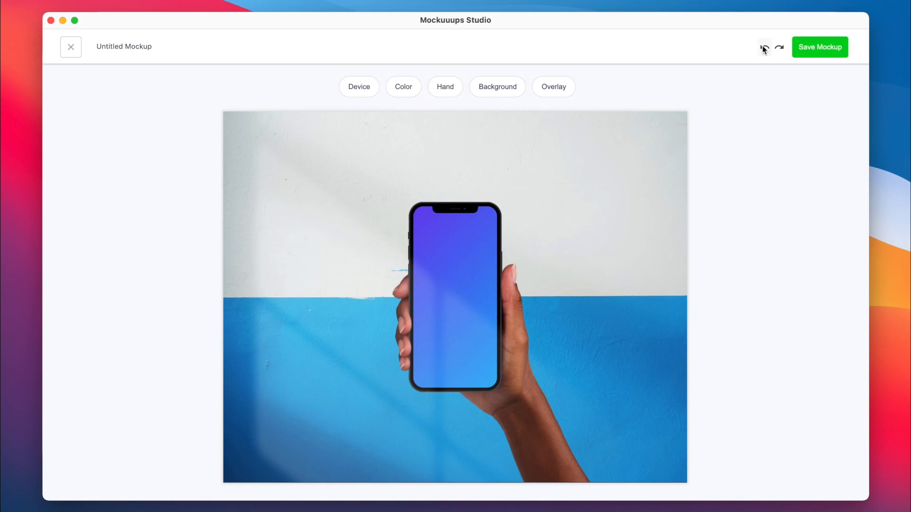
# Save the mockup as "Custom iPhone Mockup" and view its editing options
pyautogui.click(812, 46)
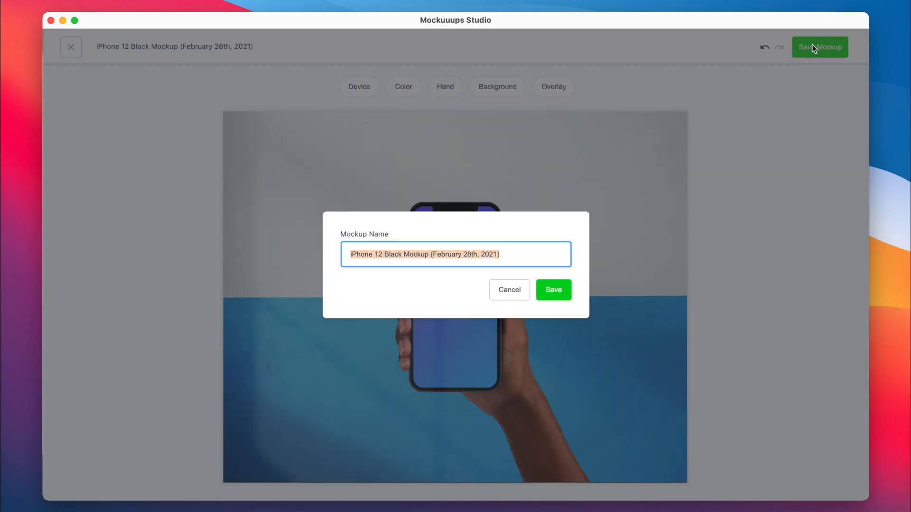
pyautogui.write('Custom iPhone Mockup')
pyautogui.click(561, 299)
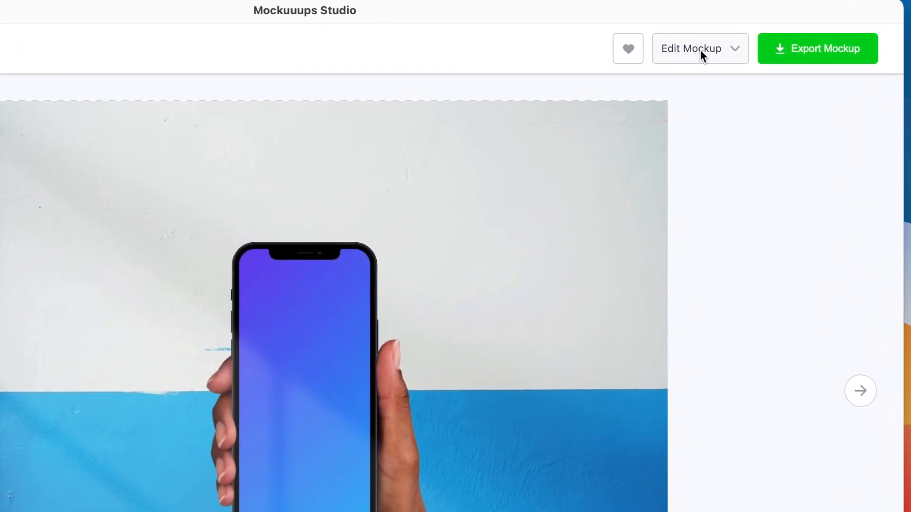
pyautogui.click(728, 47)
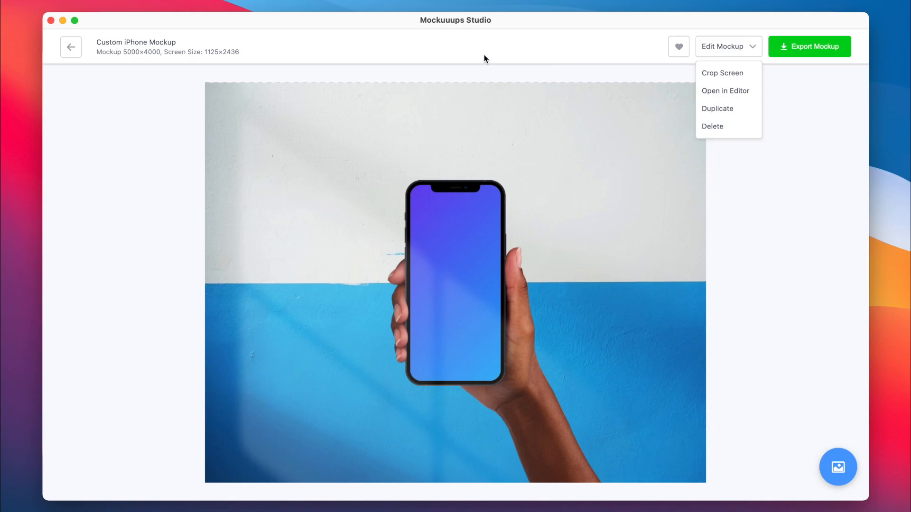
# Return to the mockup gallery and import Detail.png, Home.png and Profile.png from Finder's Screenshots folder as screens
pyautogui.click(71, 47)
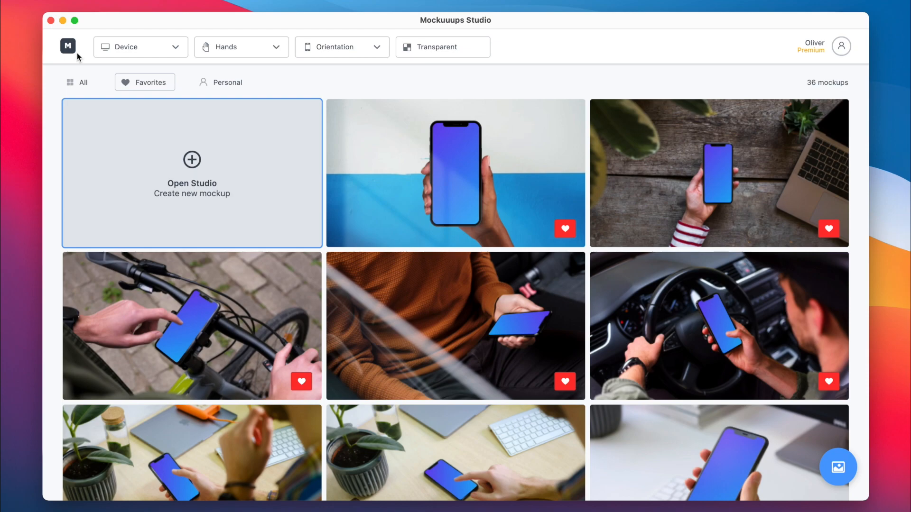
pyautogui.press('super+Tab')
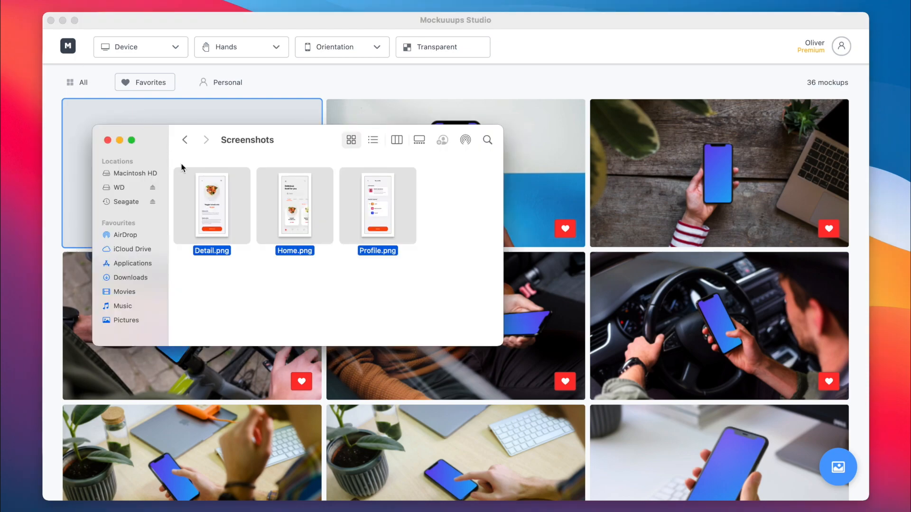
pyautogui.moveTo(208, 197); pyautogui.dragTo(251, 383)
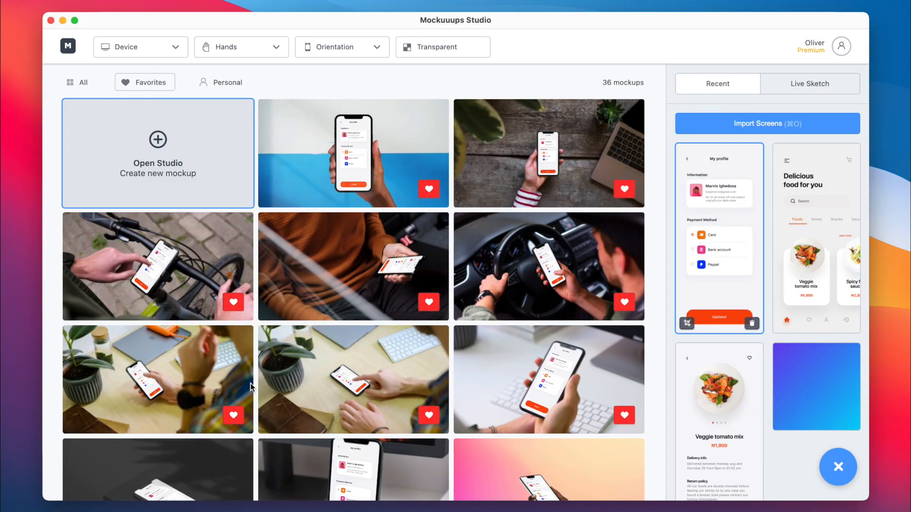
# Preview the "Delicious food for you" screen, switch to the Veggie tomato mix screen, and browse it across the favorite mockups
pyautogui.click(788, 218)
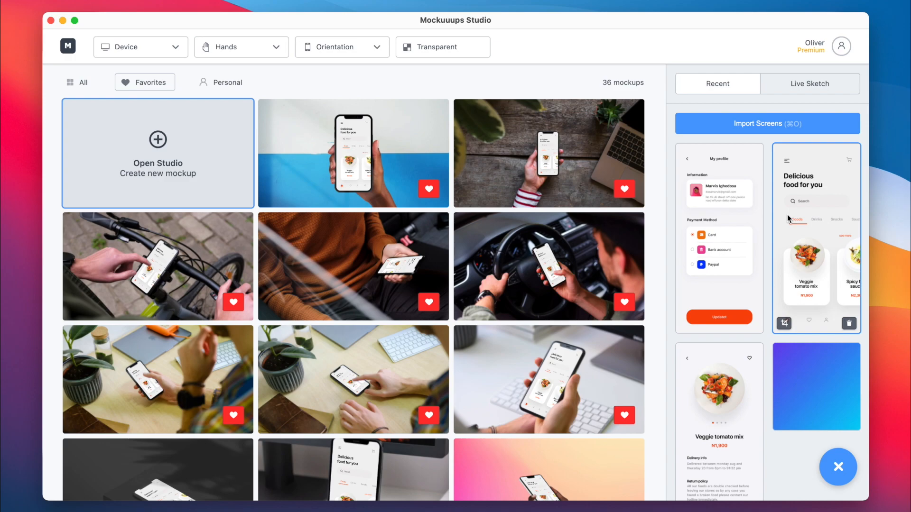
pyautogui.click(720, 371)
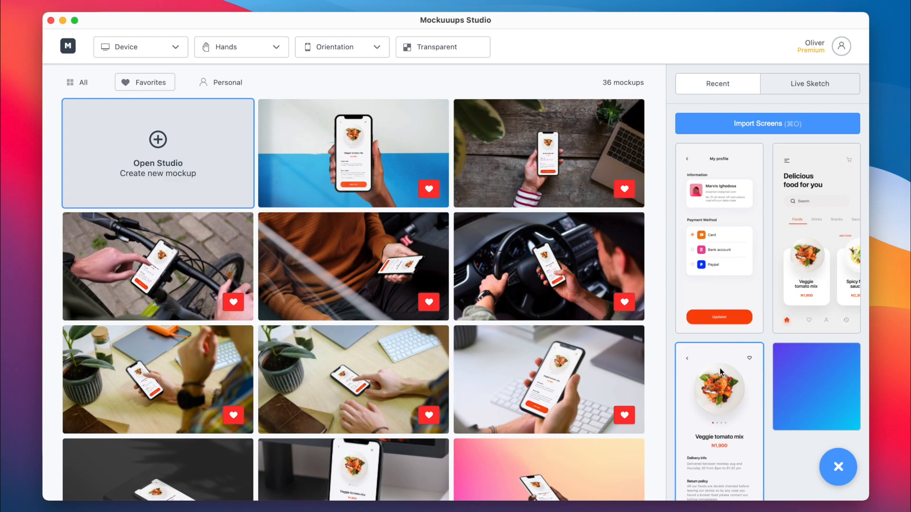
pyautogui.scroll(-1, 604, 320)
pyautogui.scroll(-10, 604, 320)
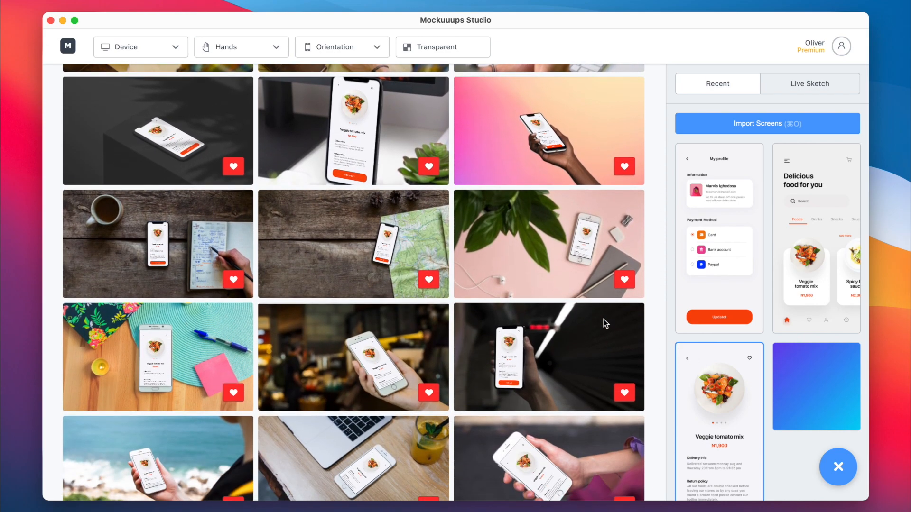
pyautogui.scroll(-7, 604, 319)
pyautogui.scroll(-10, 603, 320)
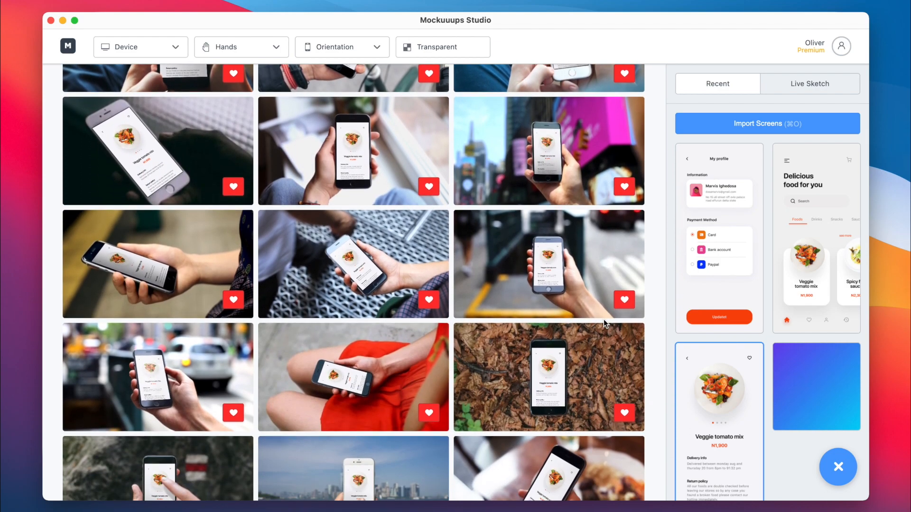